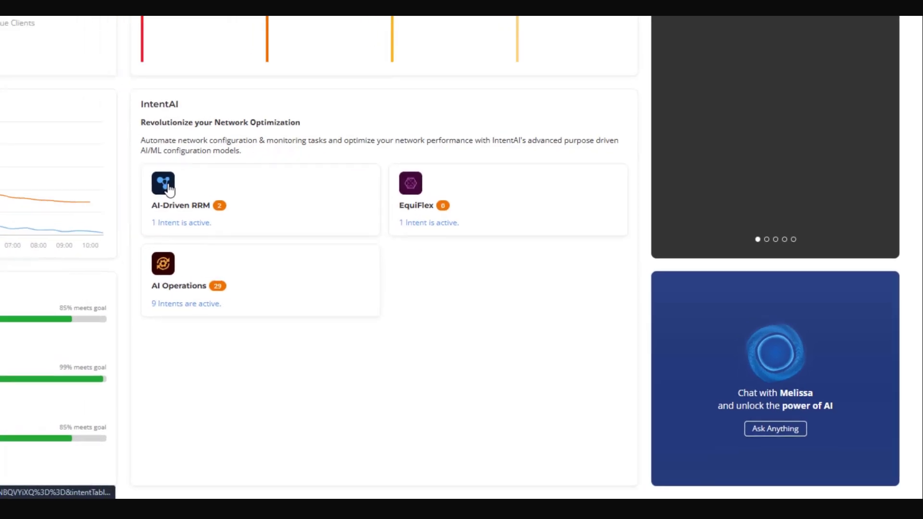
Open the AI-Driven RRM intents from the dashboard's IntentAI section and filter them by the status New.
left_click(123, 168)
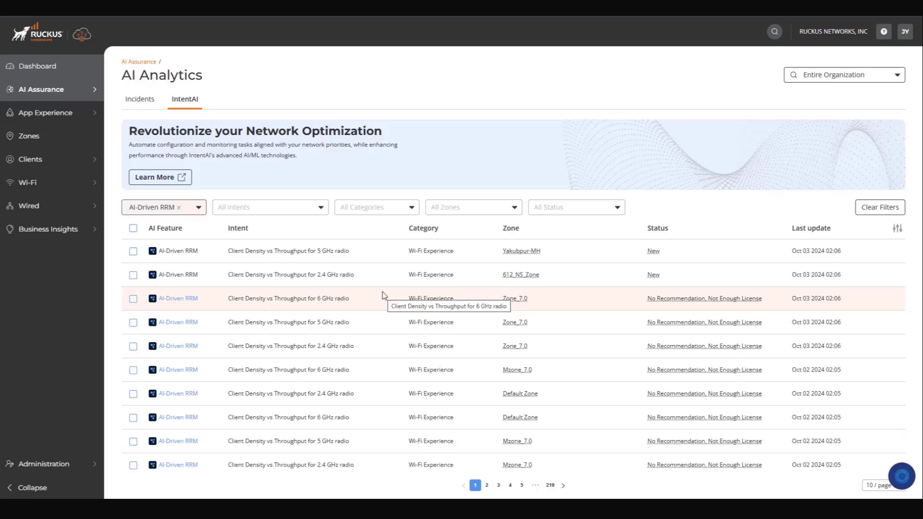
left_click(611, 208)
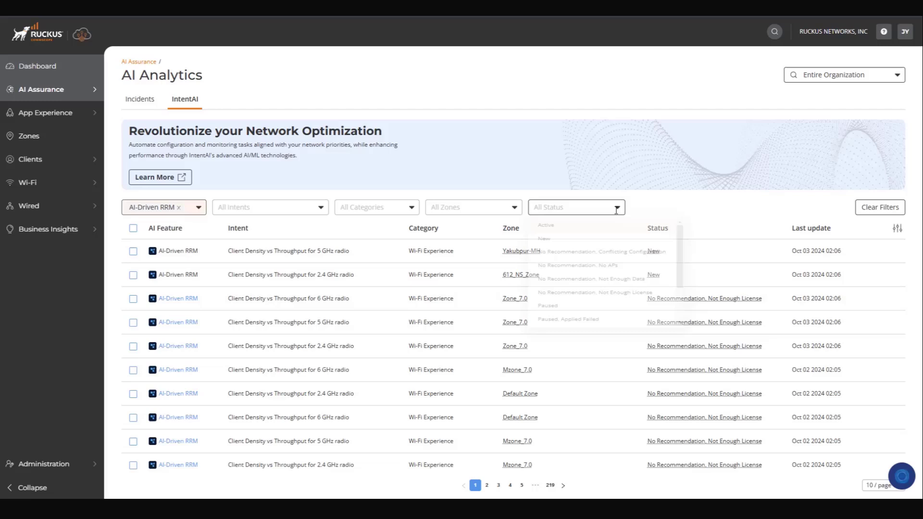
left_click(554, 244)
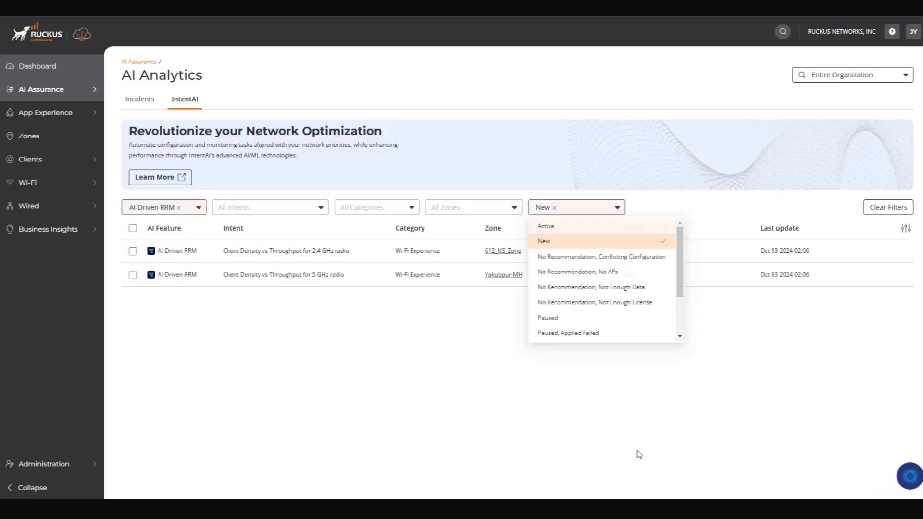
left_click(433, 357)
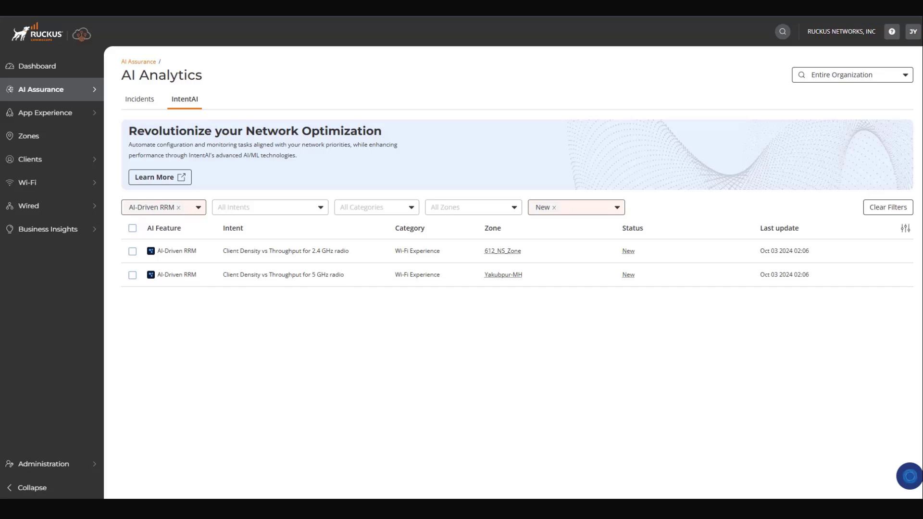
Select the 2.4 GHz intent for 612_NS_Zone and view its 1-Click Optimize confirmation without applying it.
left_click(133, 251)
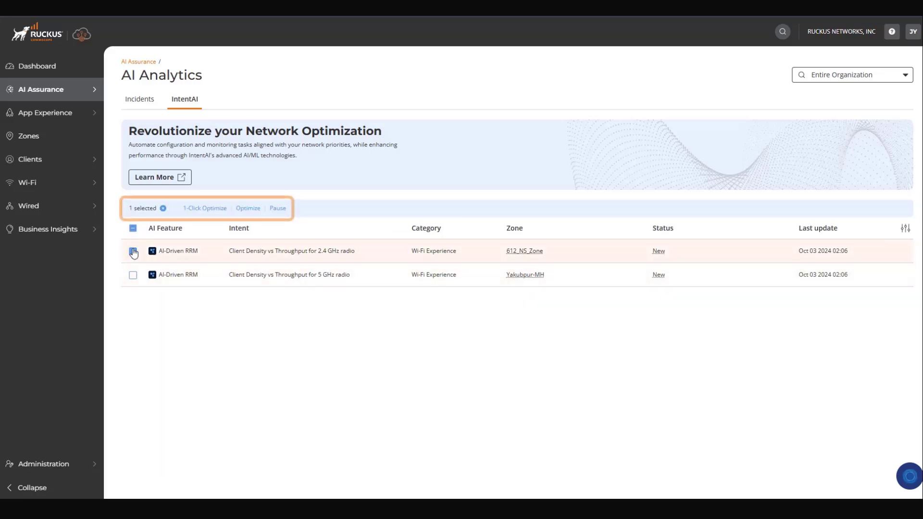
left_click(216, 208)
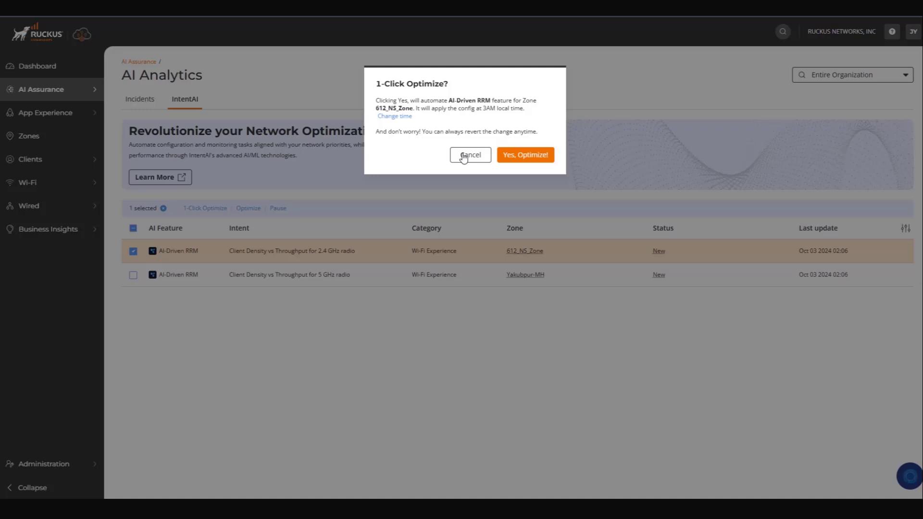
left_click(464, 156)
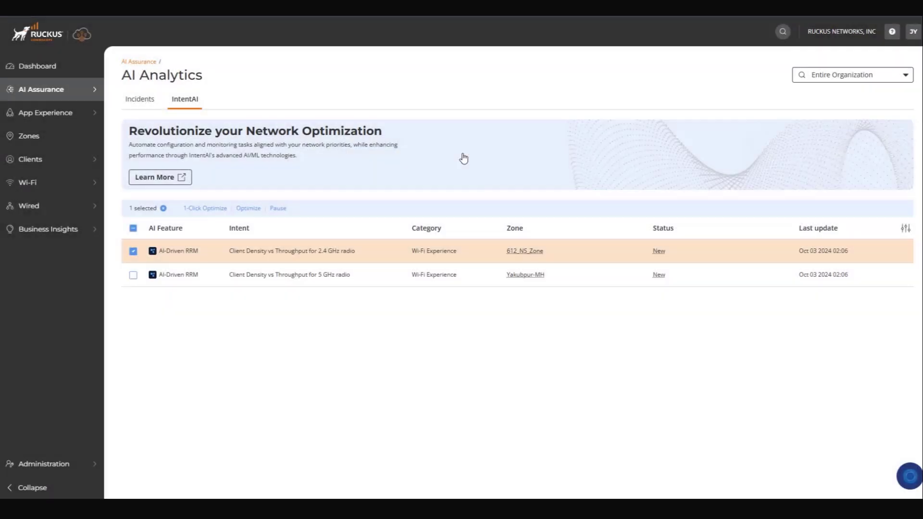
Start the Optimize wizard for the selected intent, compare the Current and Forecast graphs, and proceed past the Introduction.
left_click(250, 209)
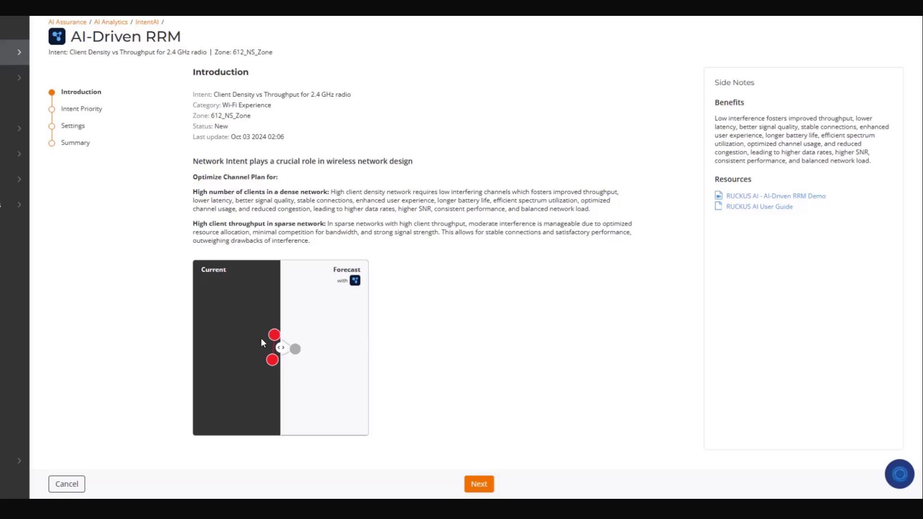
left_click_drag(280, 347, 352, 350)
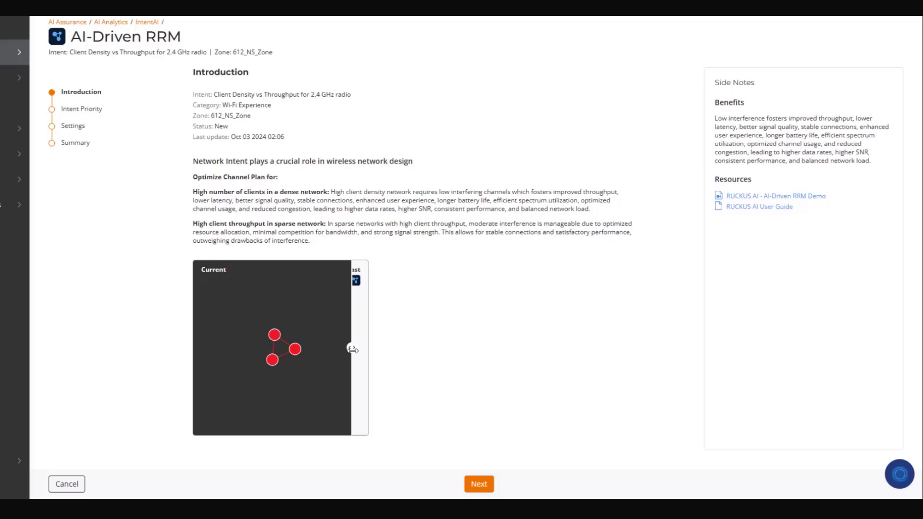
left_click_drag(352, 350, 223, 346)
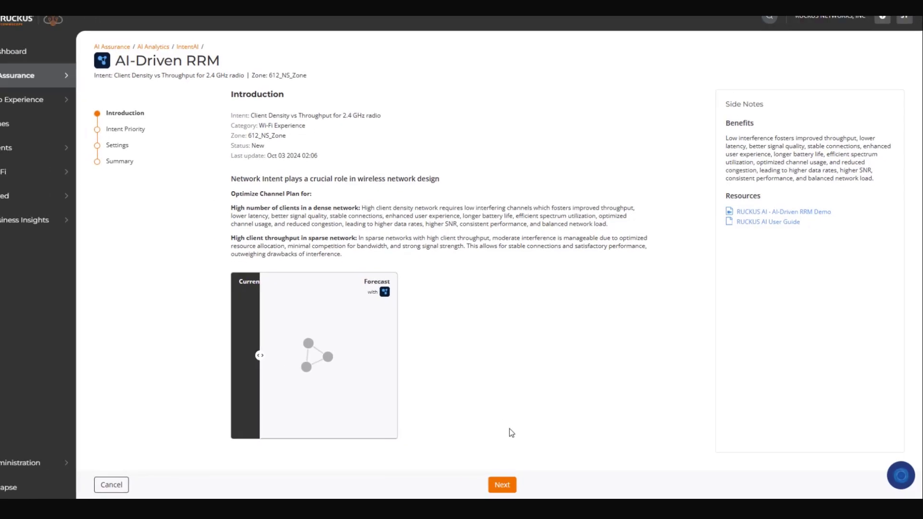
left_click(516, 486)
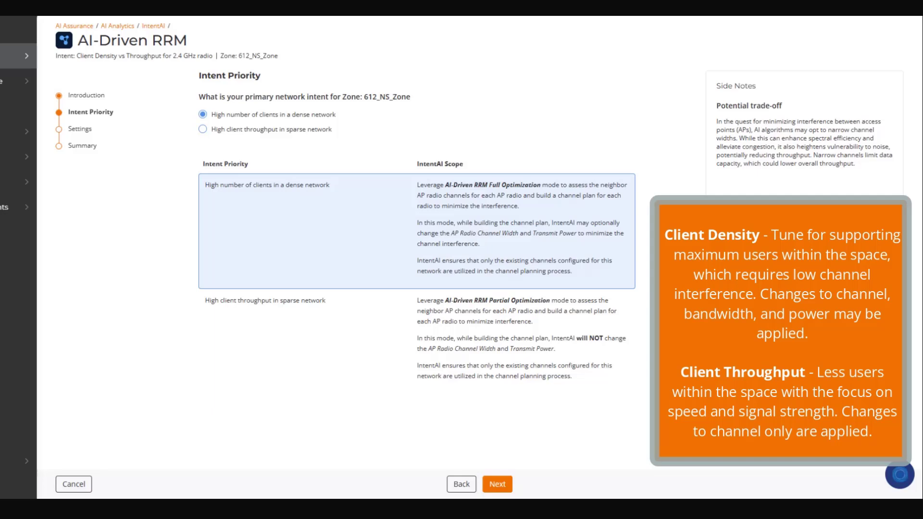
Compare both intent priorities for 612_NS_Zone and continue with High number of clients in a dense network.
left_click(206, 130)
left_click(206, 130)
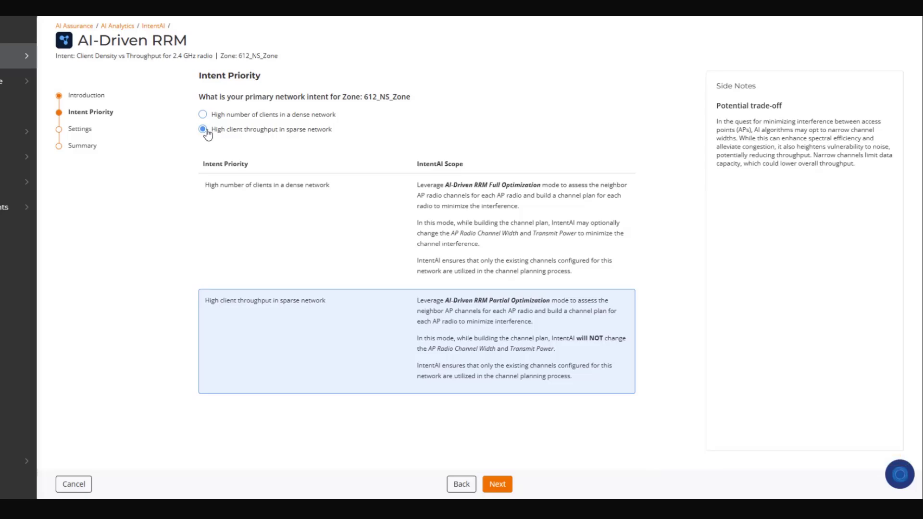
left_click(204, 116)
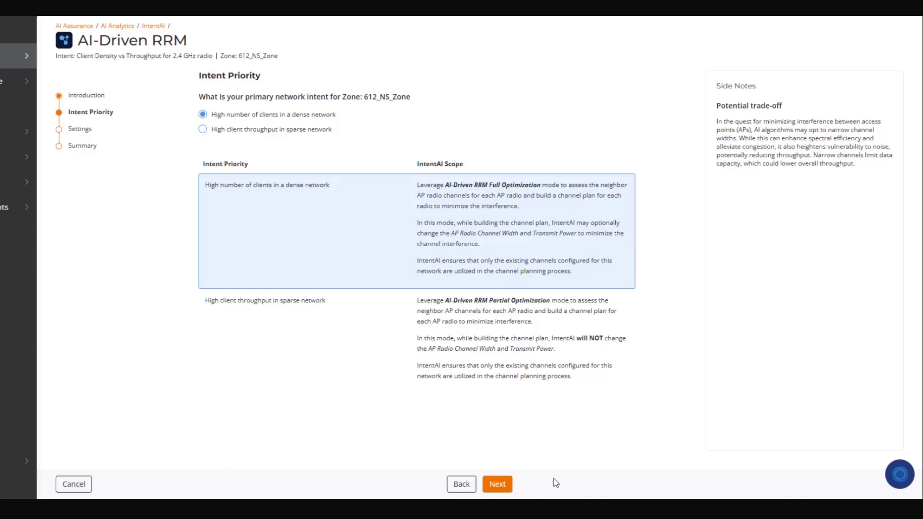
left_click(499, 486)
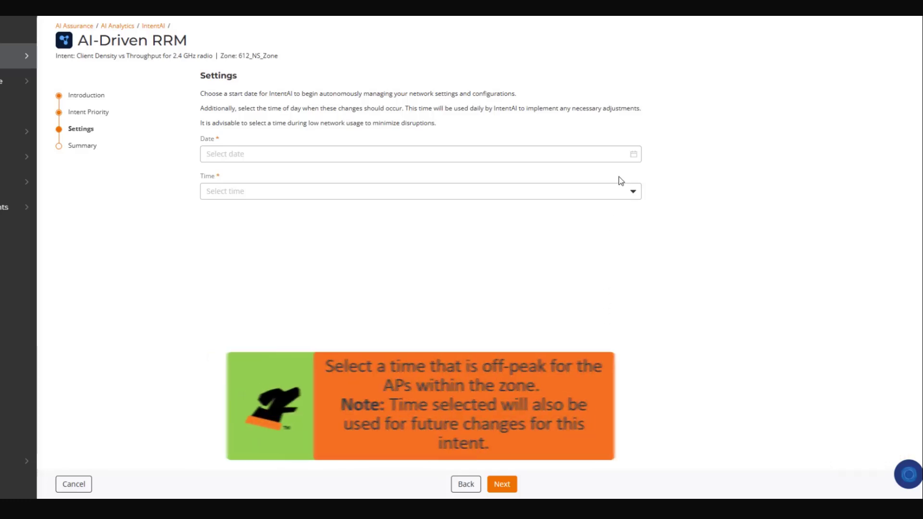
Schedule the intent to start on Oct 18 2024 at 01:15 (UTC-04) and continue to the Summary.
left_click(636, 157)
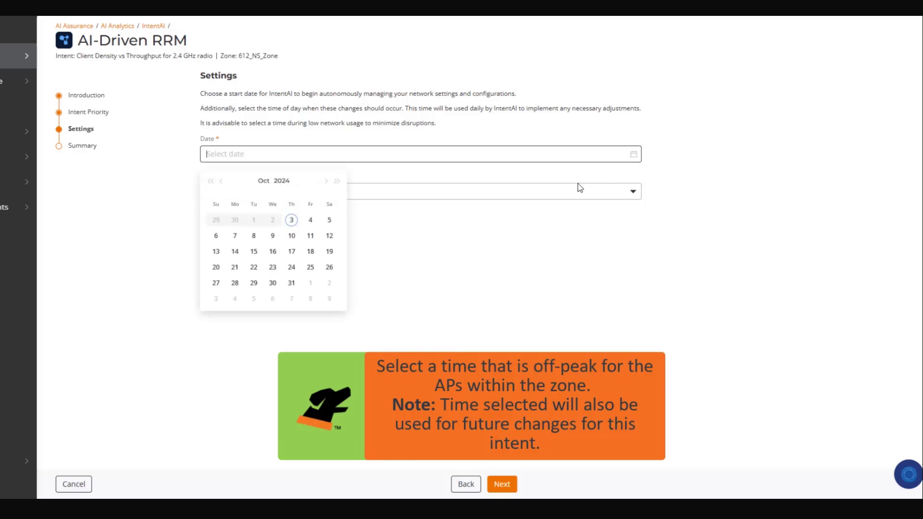
left_click(309, 250)
left_click(637, 192)
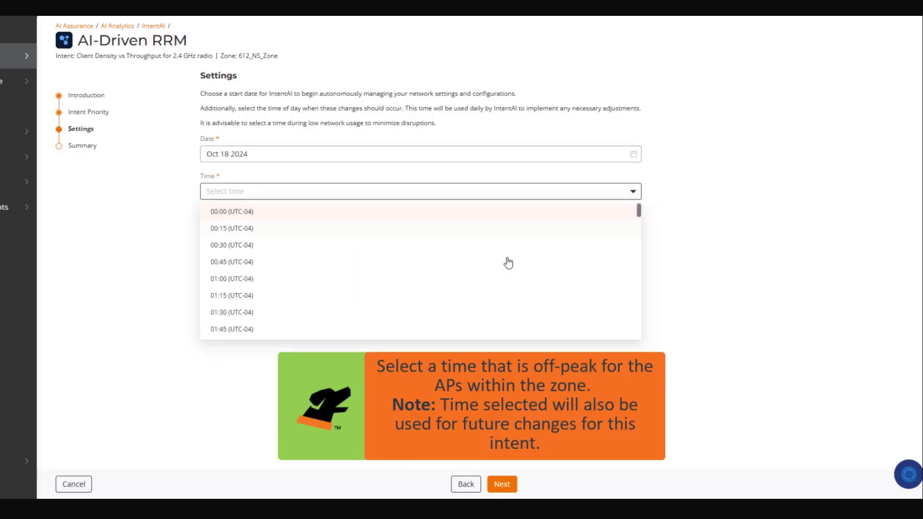
left_click(500, 297)
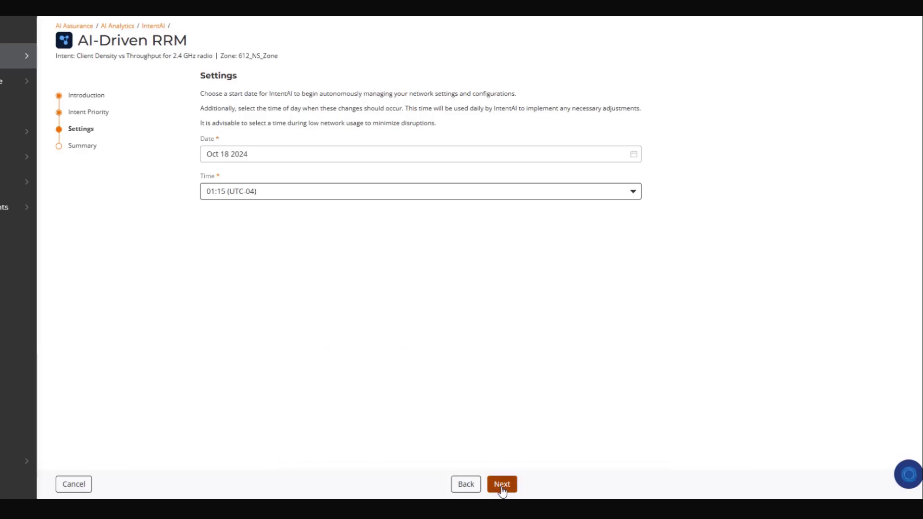
left_click(502, 485)
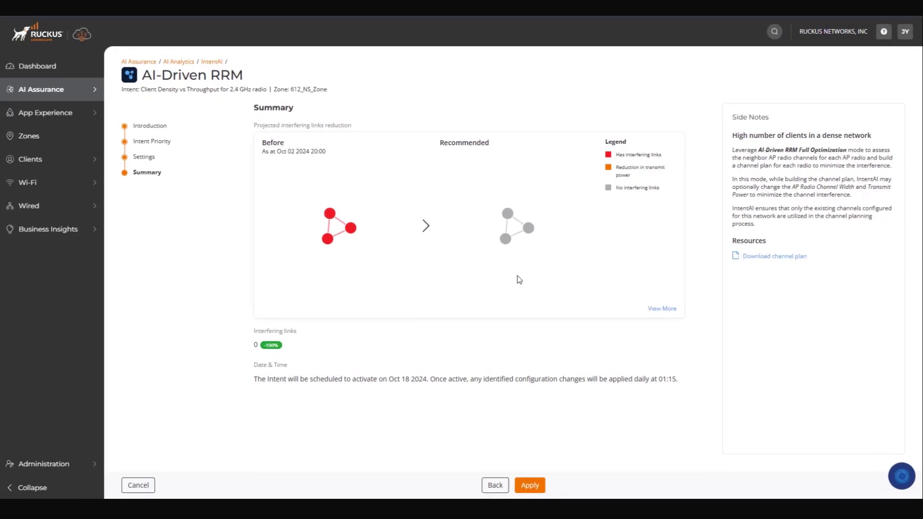
Inspect an access point's channel details in the enlarged Before and Recommended graphs, and apply the optimization.
left_click(658, 310)
mouse_move(276, 277)
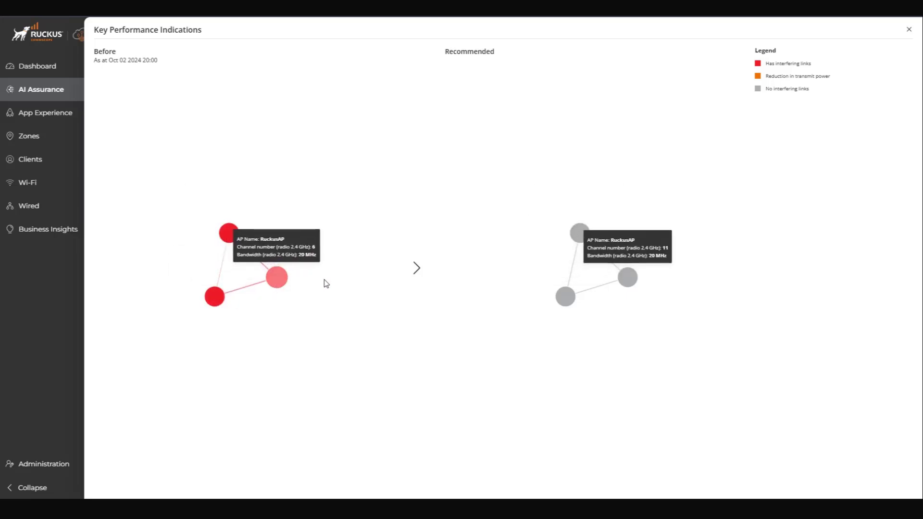
left_click(907, 31)
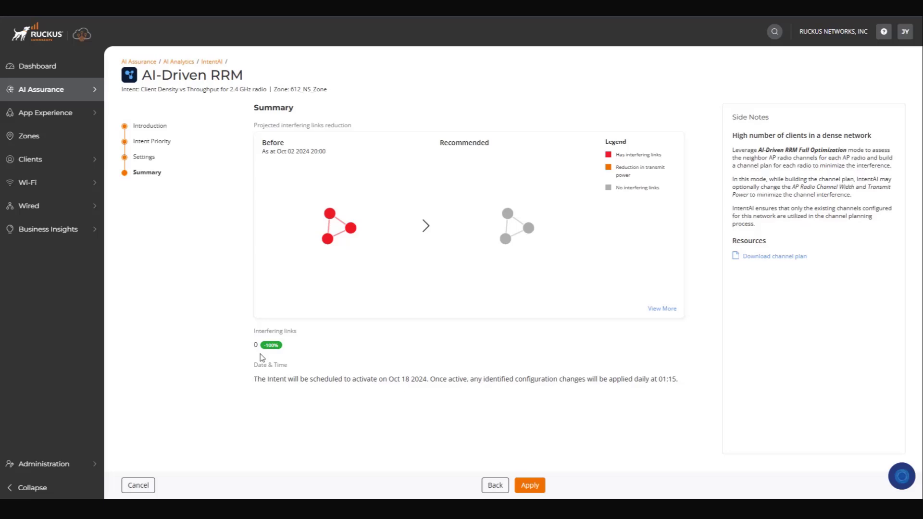
left_click(530, 486)
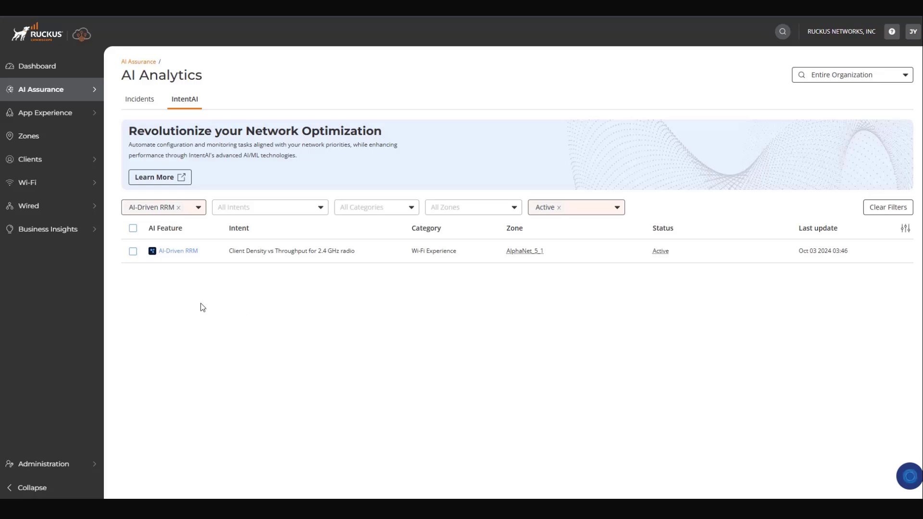
Check which actions are offered for the active AlphaNet_5_1 intent and clear its selection.
left_click(133, 251)
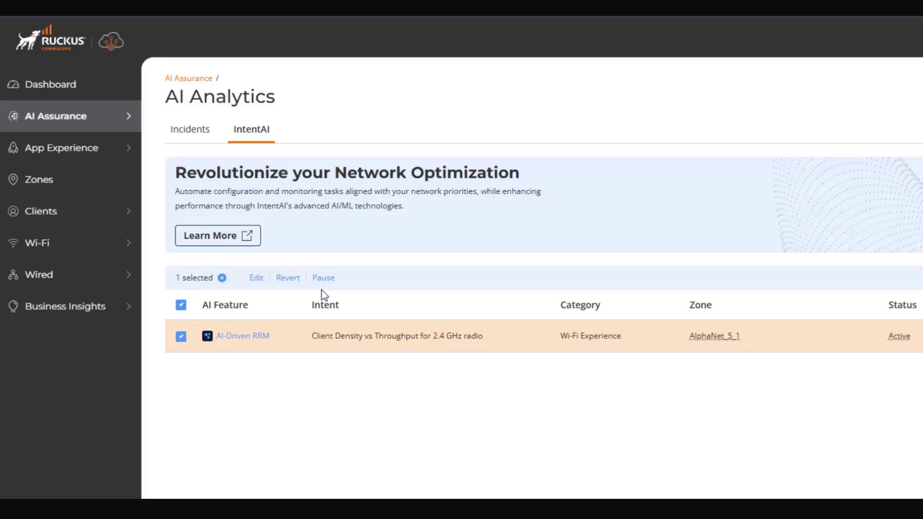
left_click(180, 336)
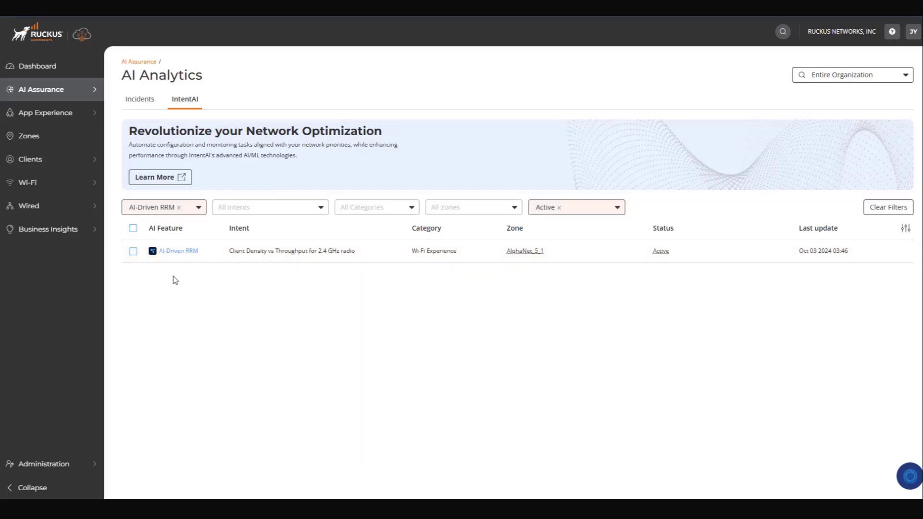
Open the details of the active AI-Driven RRM intent for AlphaNet_5_1 and review its Status Trail history.
left_click(185, 251)
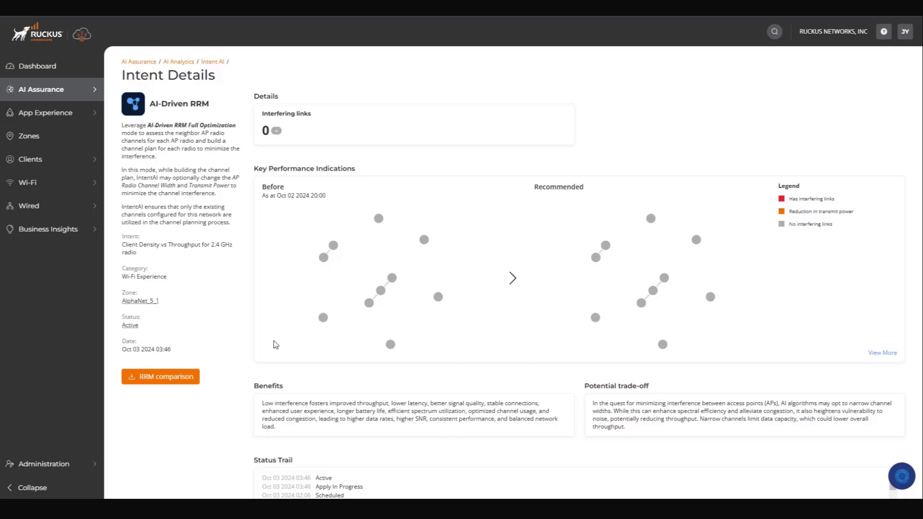
scroll(236, 356, "down", 3)
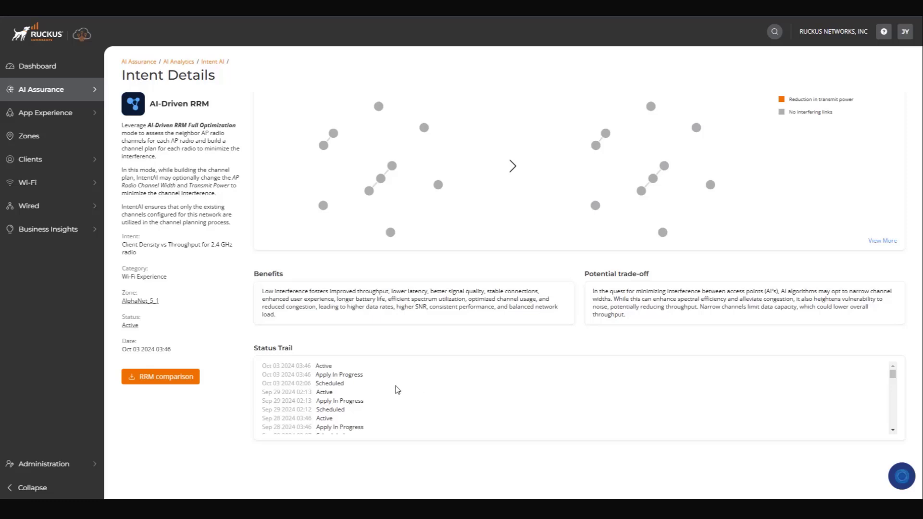
scroll(395, 386, "down", 1)
scroll(395, 386, "down", 8)
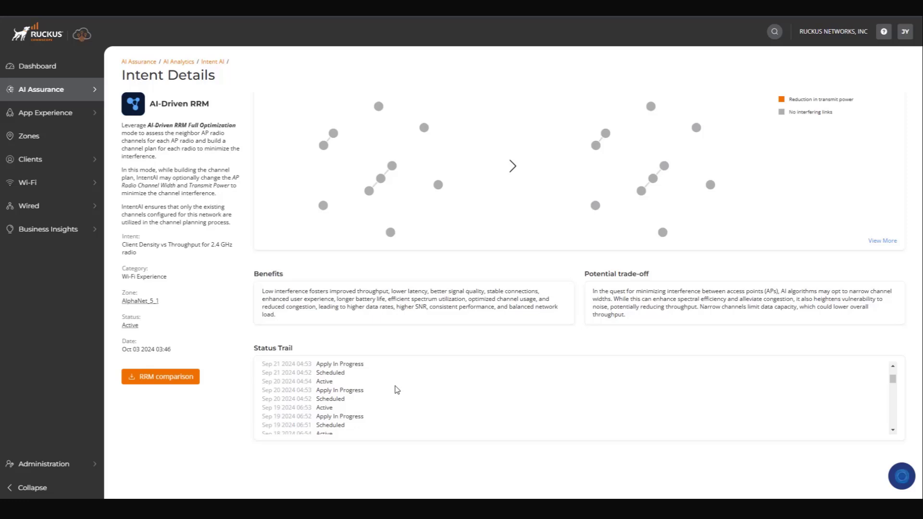
scroll(397, 390, "down", 10)
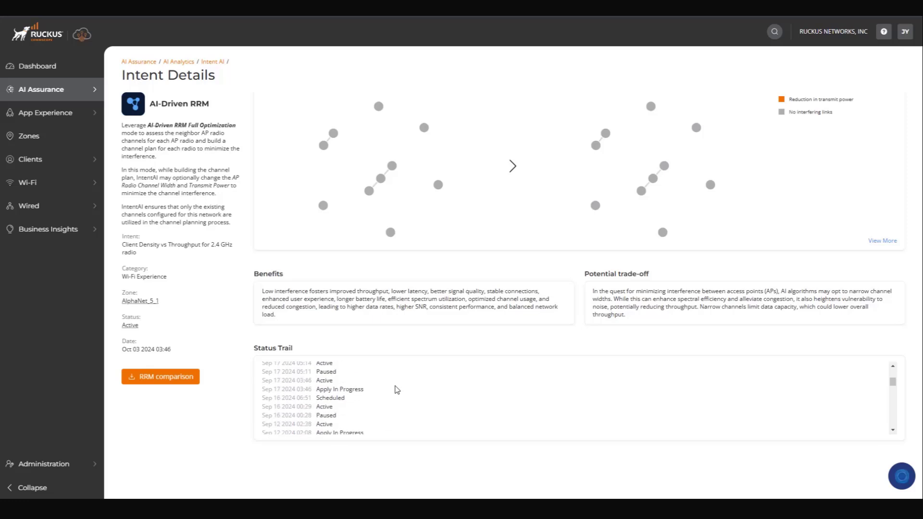
scroll(397, 390, "up", 18)
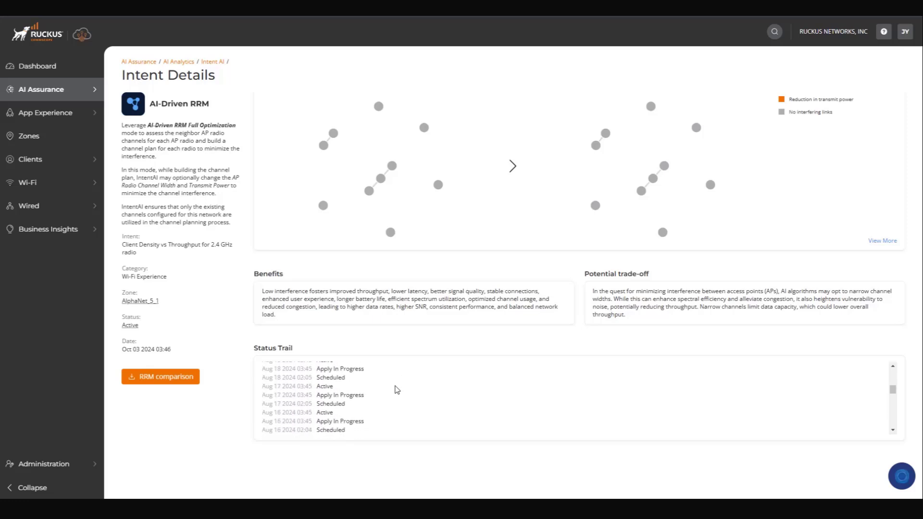